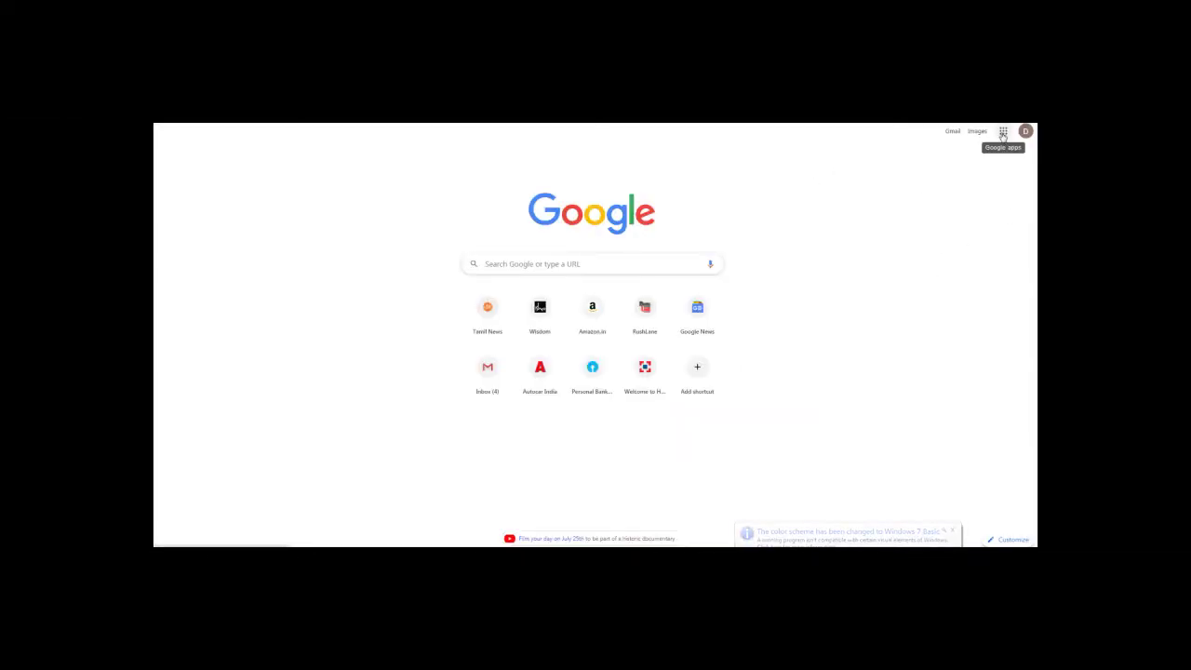
Find Jamboard in Chrome's Google apps grid to reach the Recent Jams list
click(1003, 132)
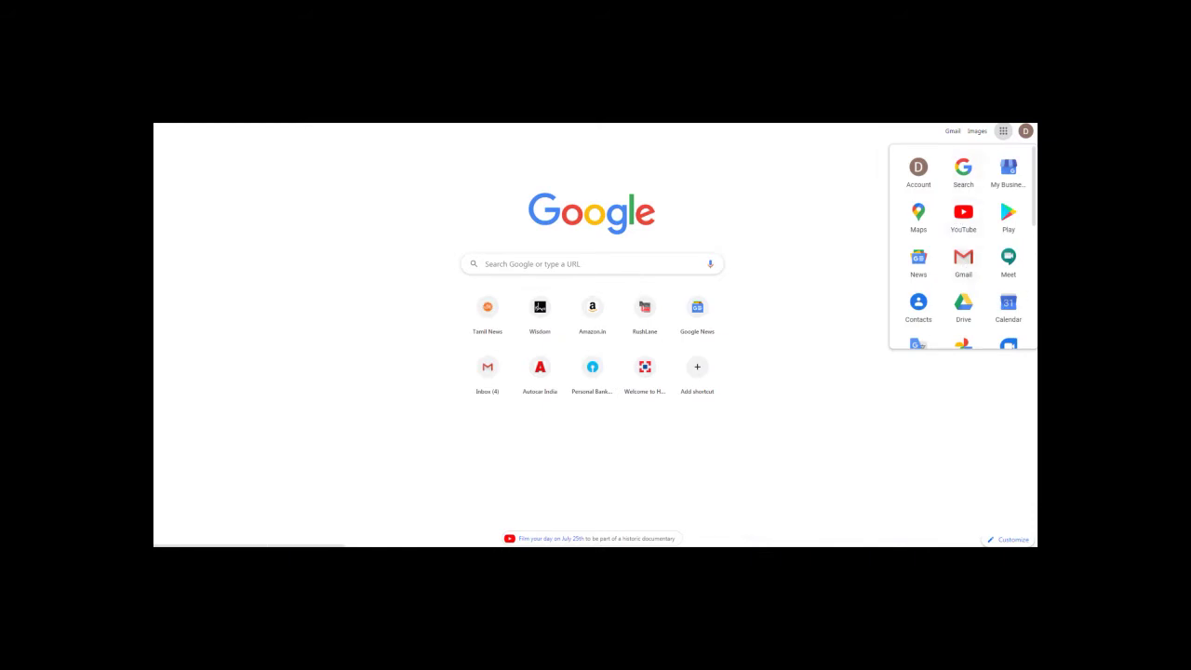
scroll(964, 247, down, 5)
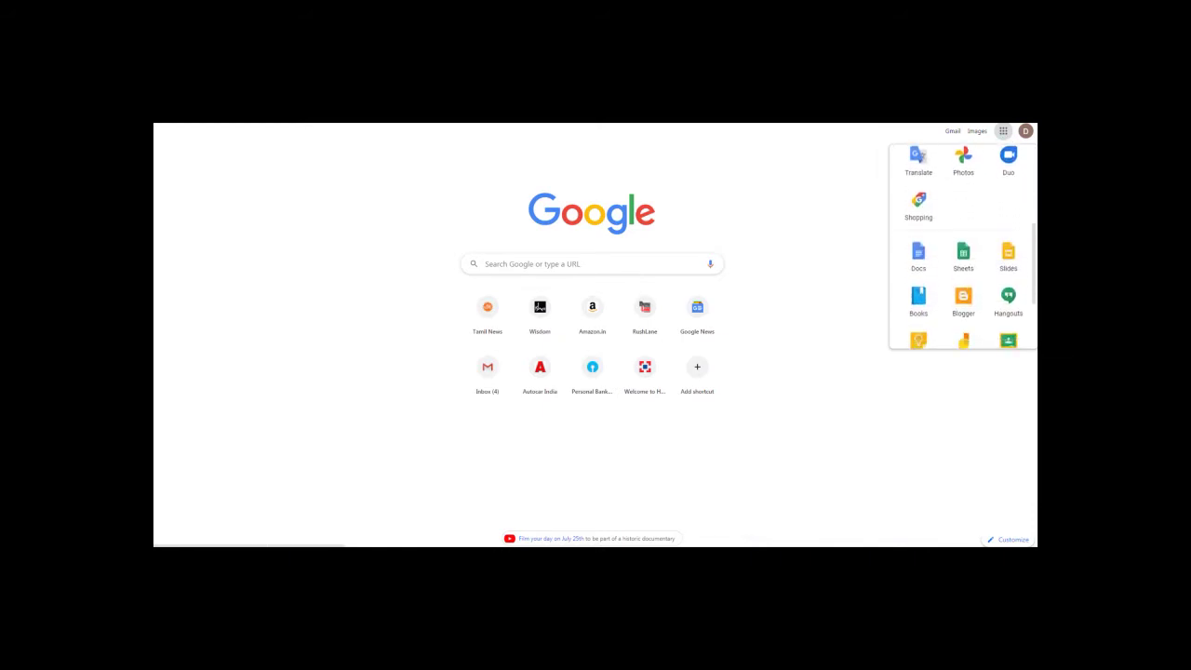
scroll(971, 250, down, 1)
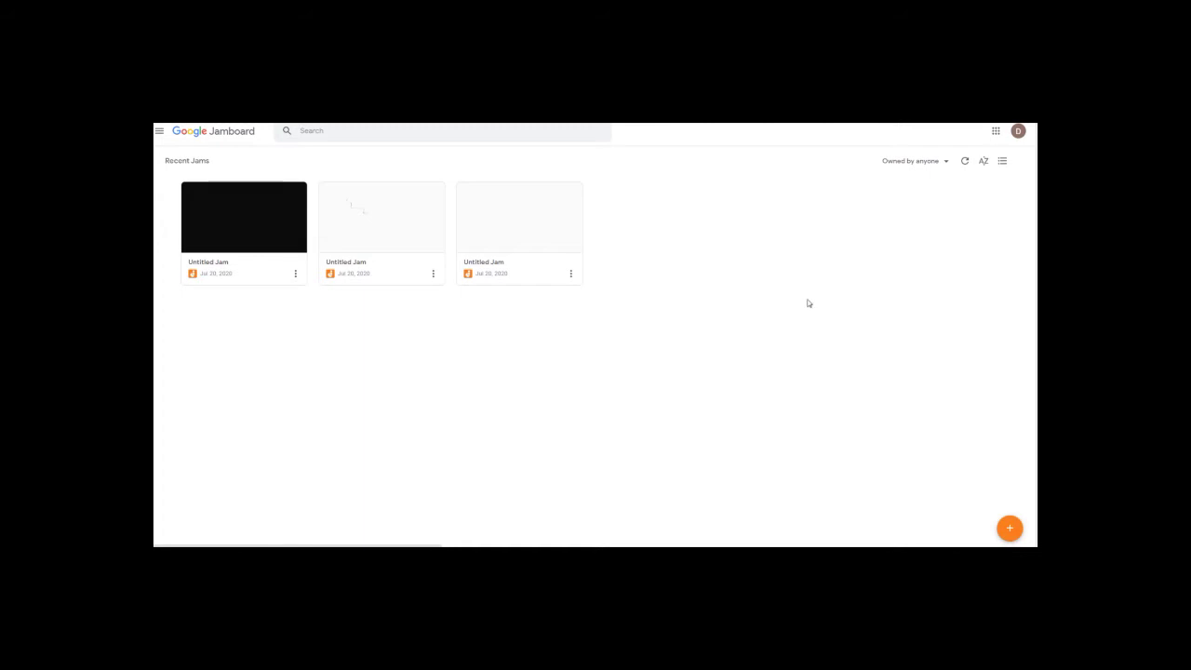
Start a new blank Untitled Jam with the orange + button
click(1016, 528)
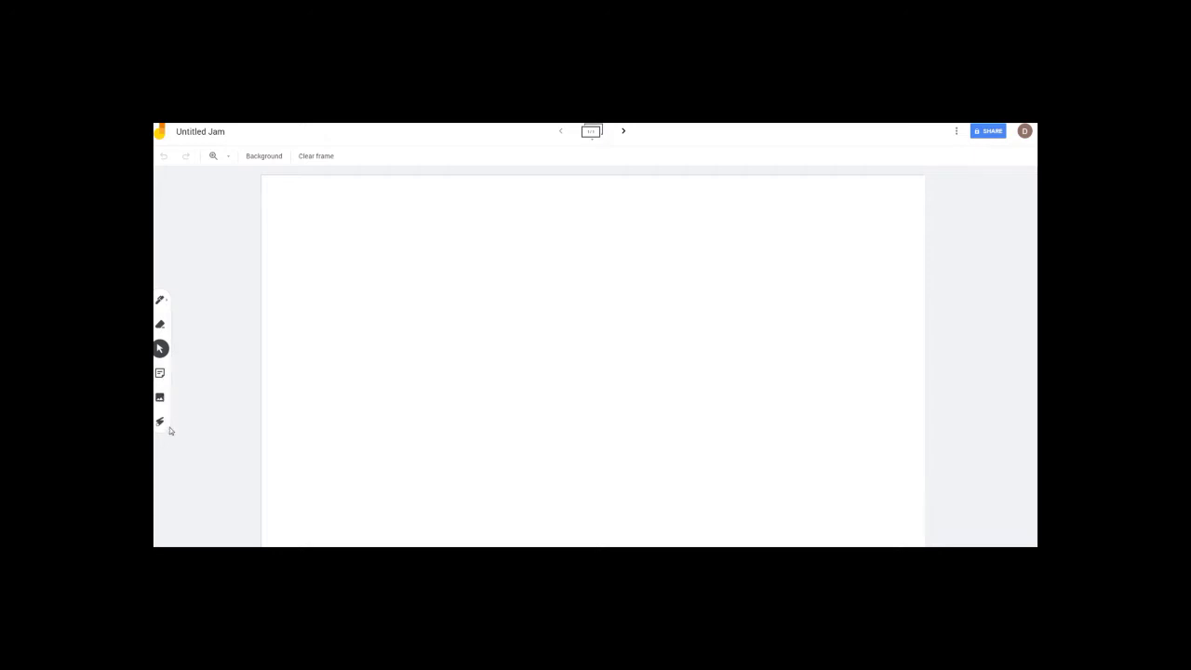
With the Pen, draw a short curve and a long wavy line across the frame's top
click(161, 301)
drag(394, 225, 450, 239)
drag(476, 251, 730, 263)
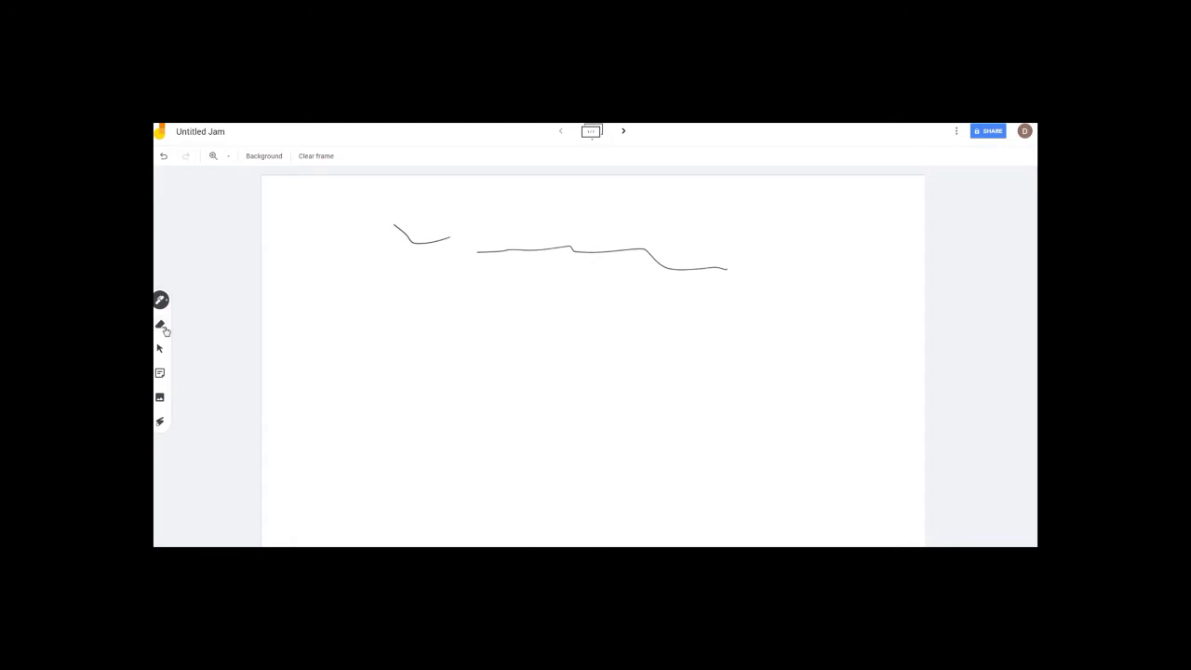
Add a yellow sticky note reading 'hello' to the frame
click(160, 373)
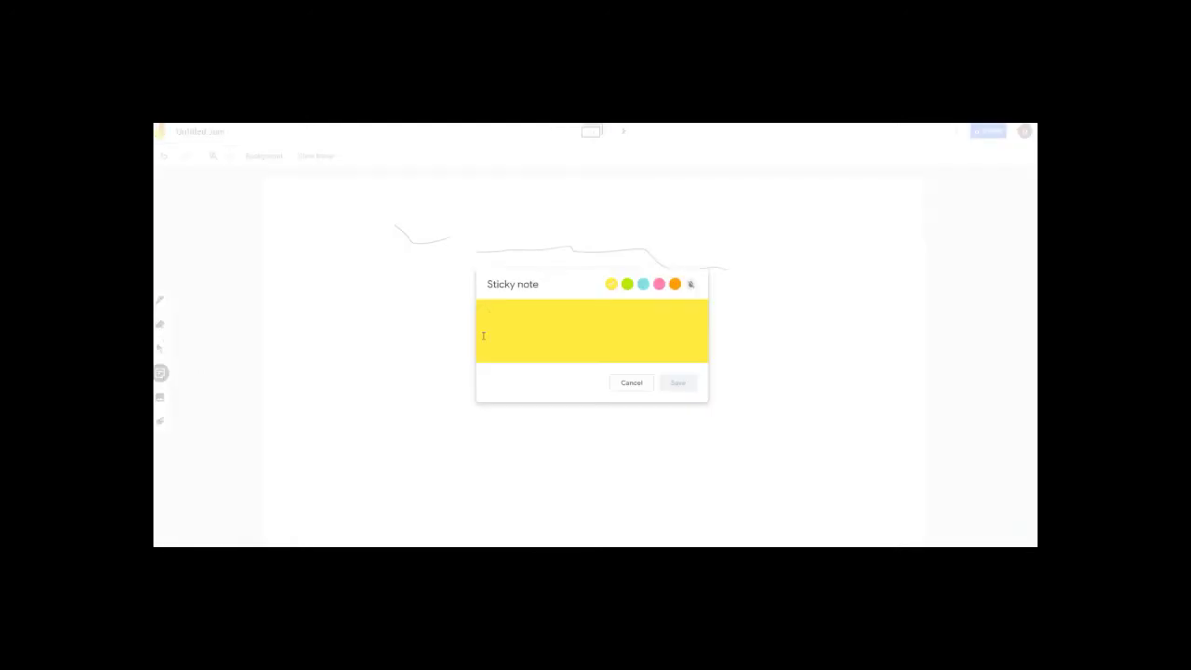
text(be)
text(llo)
click(677, 384)
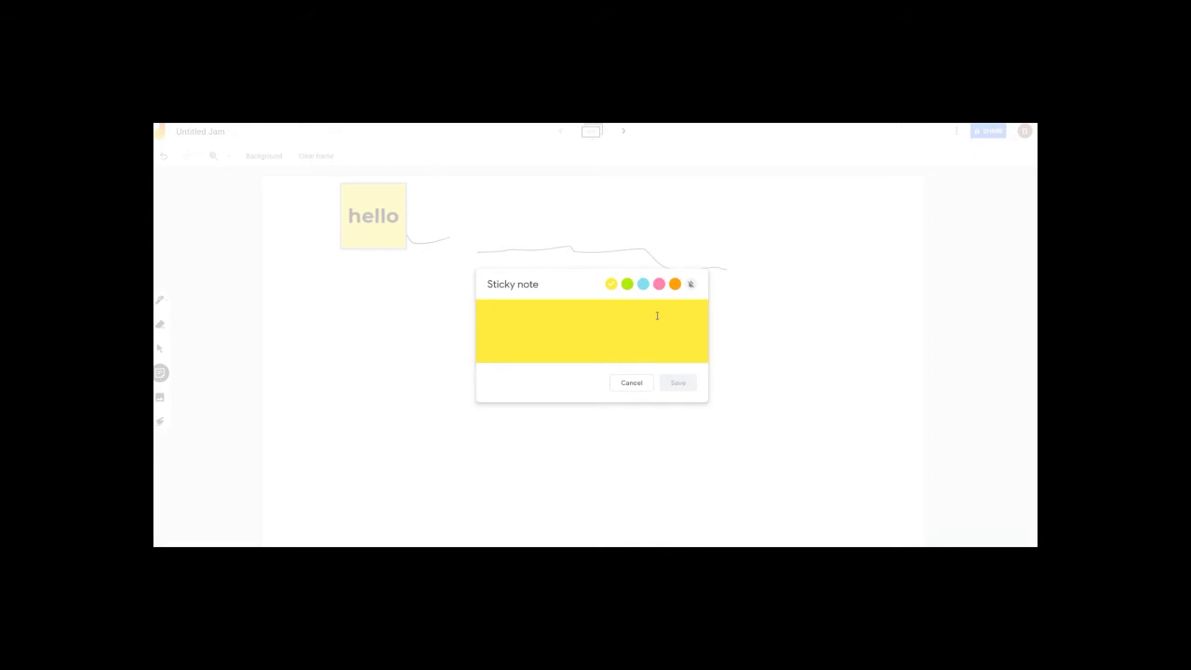
click(575, 168)
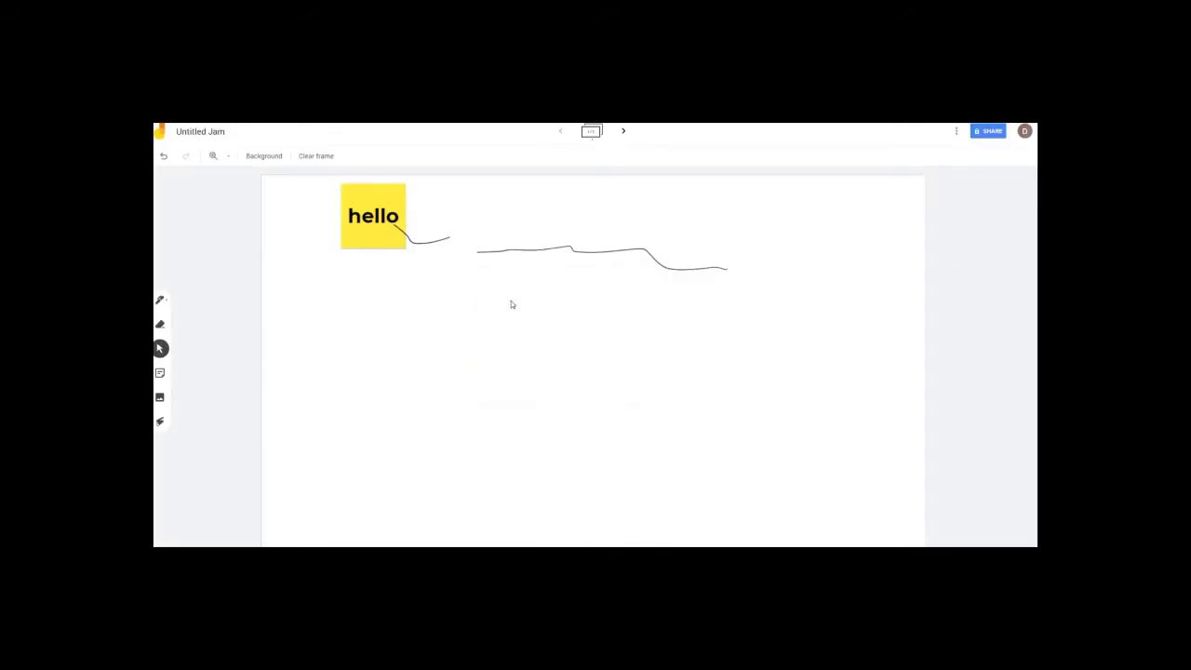
Add a pink 'hi' sticky note and move it to the frame's right edge
click(159, 372)
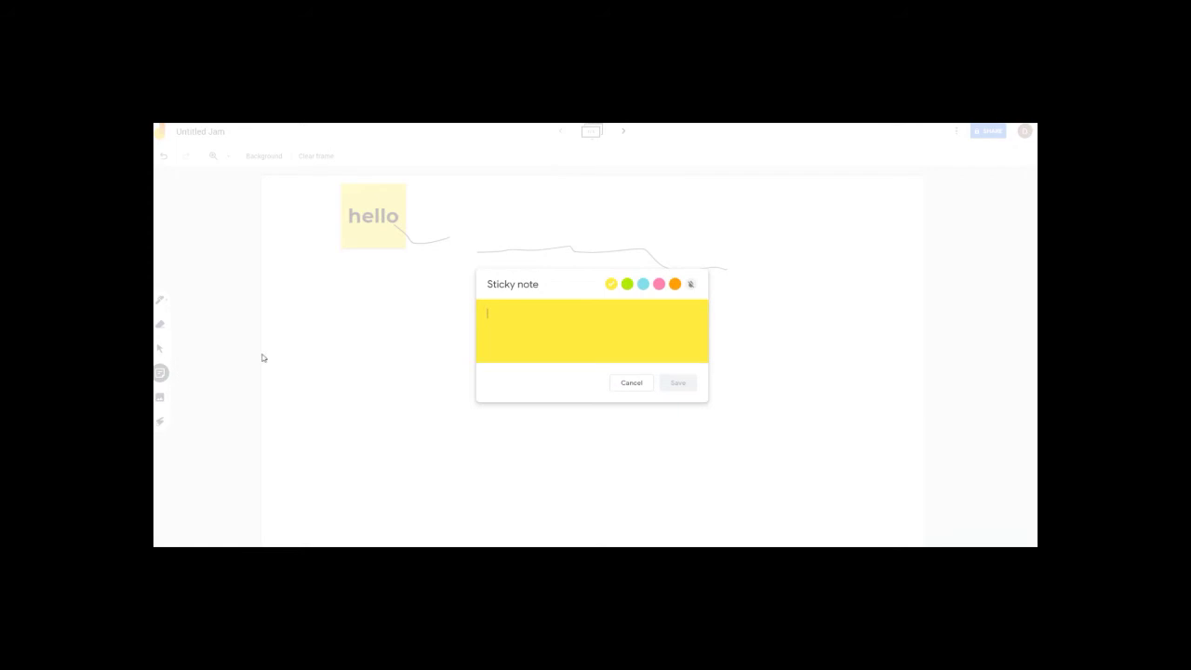
click(659, 283)
click(563, 318)
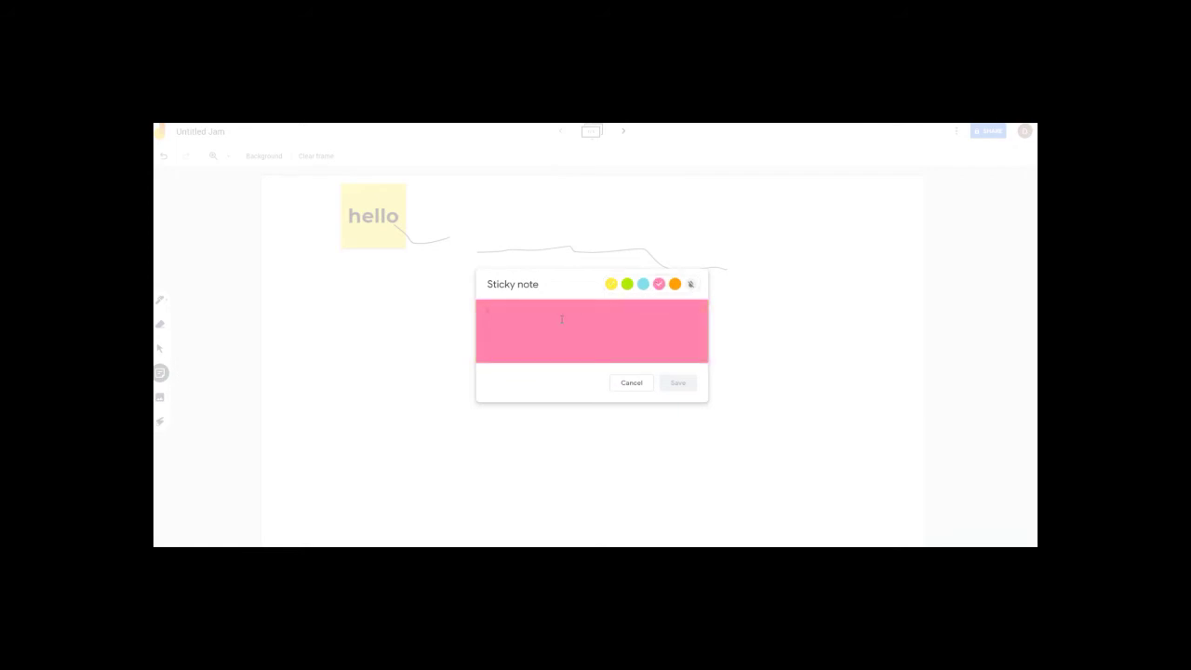
text(hi)
click(678, 382)
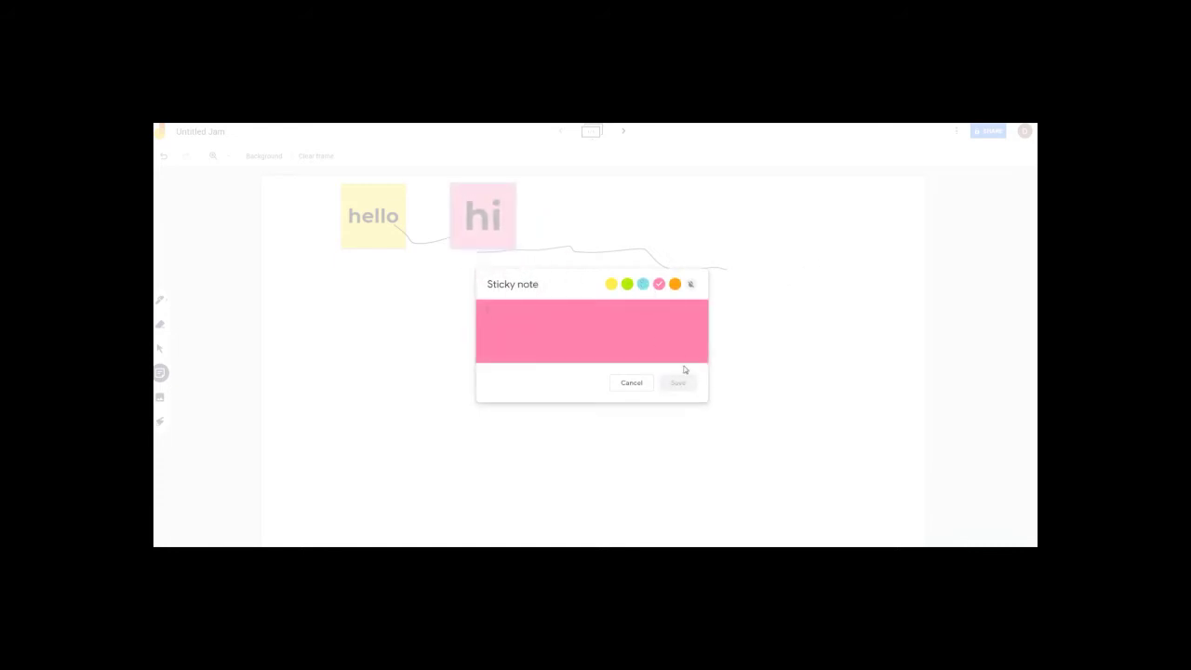
drag(492, 224, 888, 232)
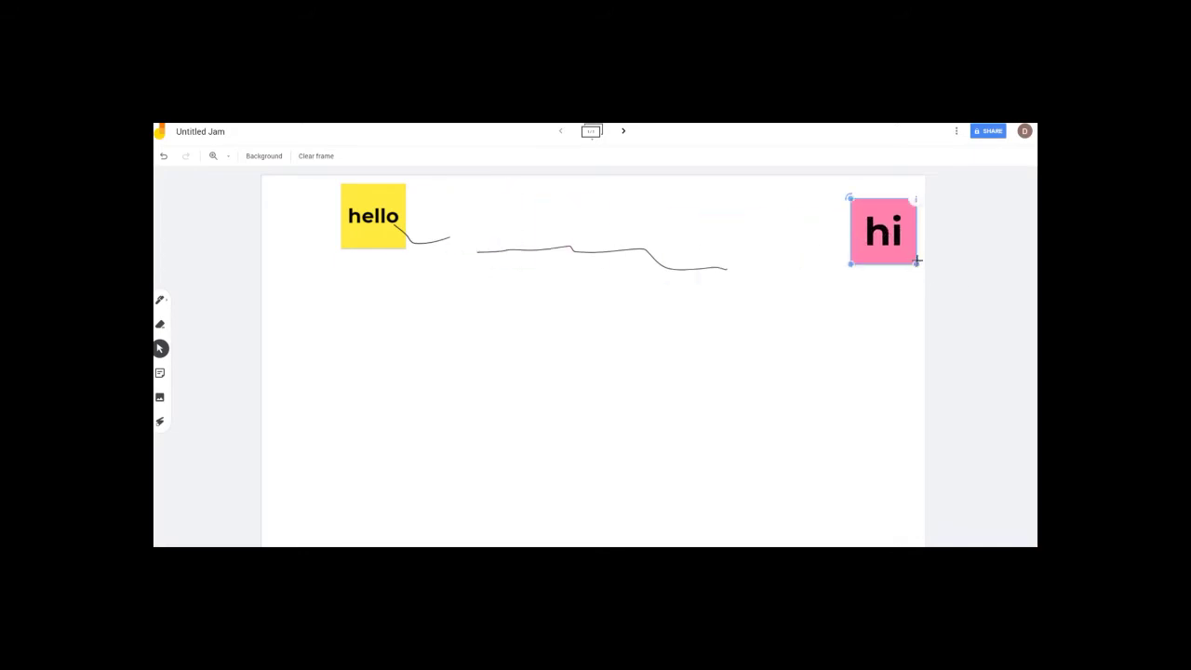
Edit the pink note's text to read 'hi ...'
click(916, 200)
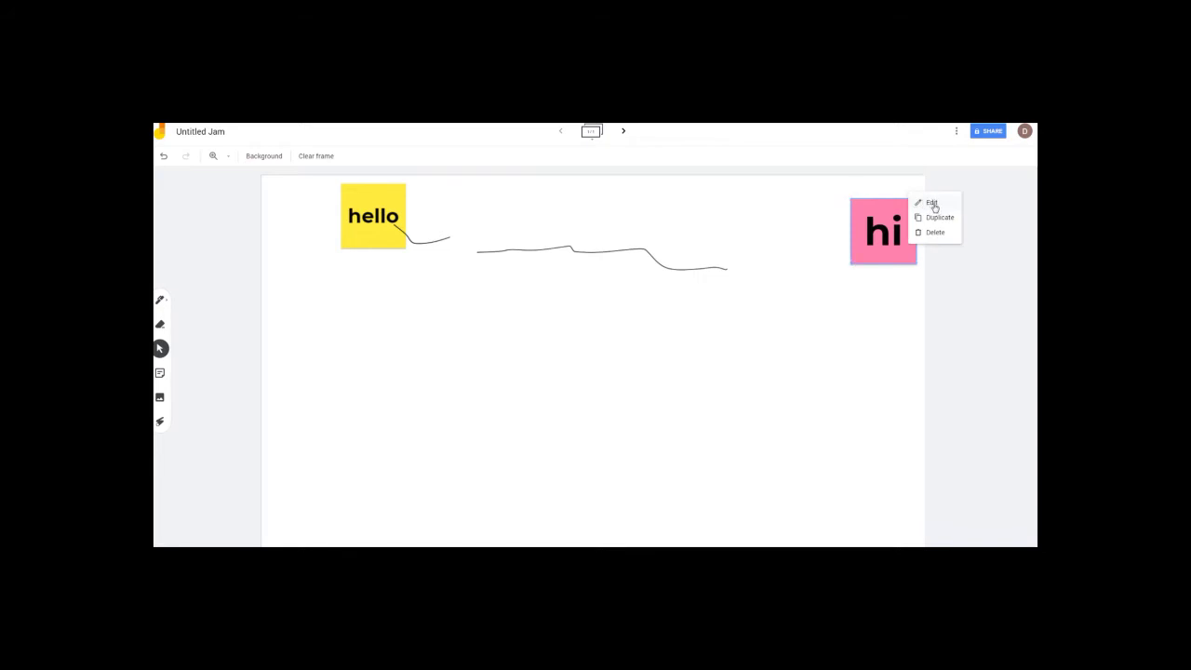
click(931, 204)
text(...)
click(677, 382)
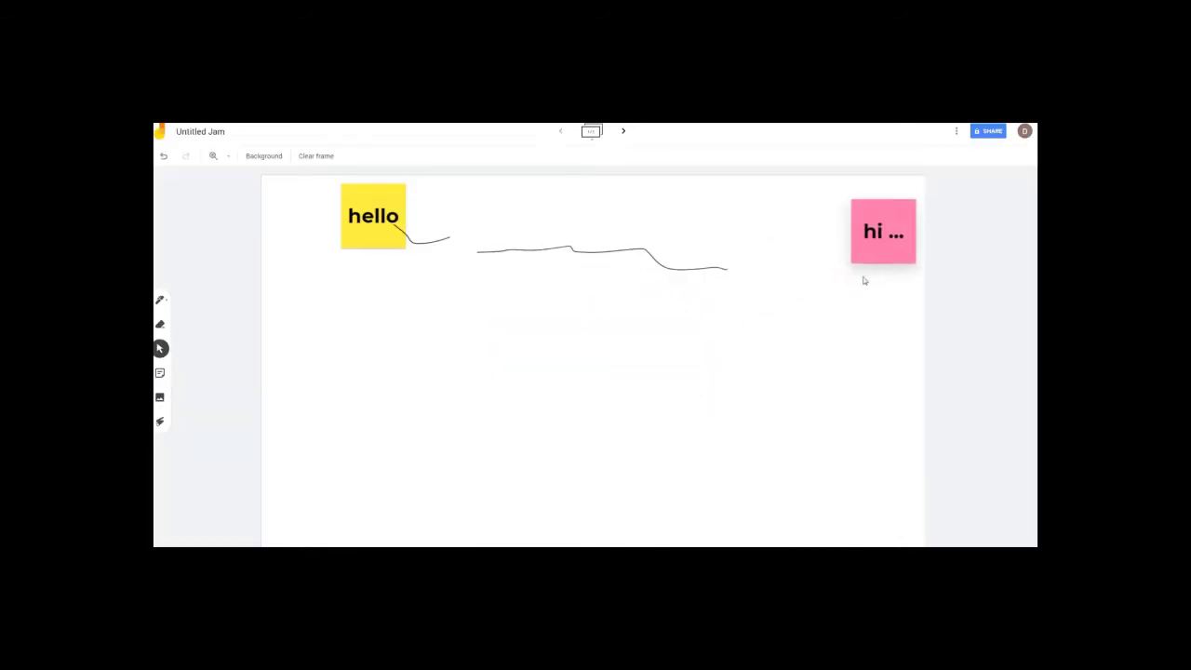
Delete the pink 'hi ...' note from the board
right_click(871, 244)
click(866, 255)
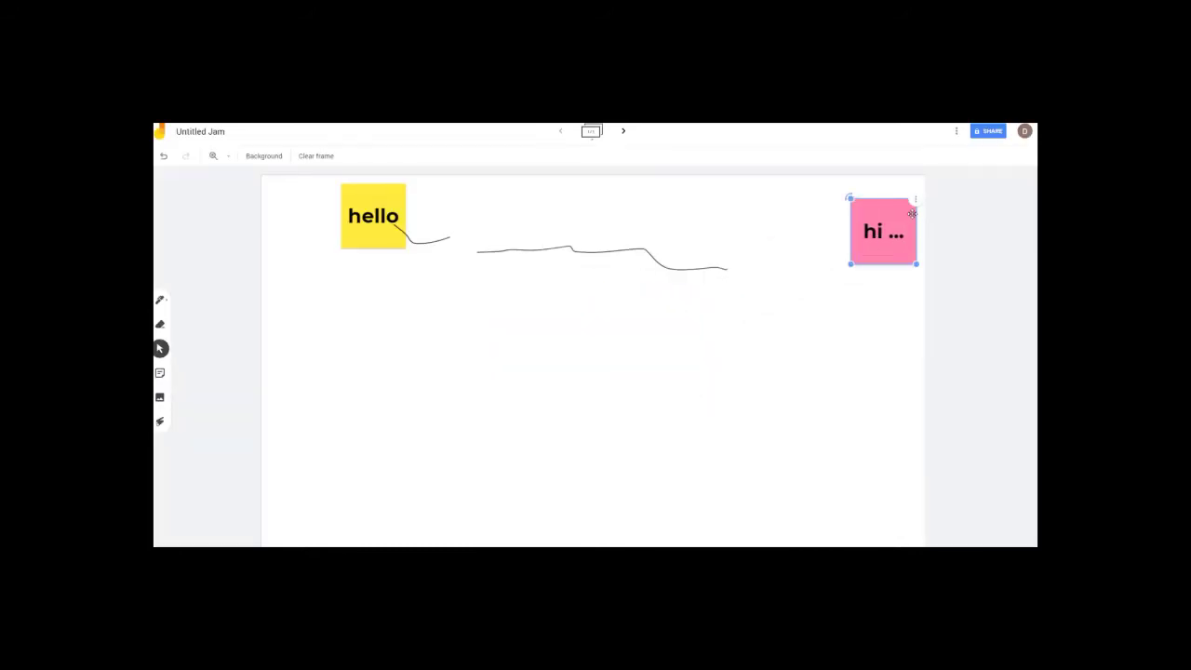
click(915, 199)
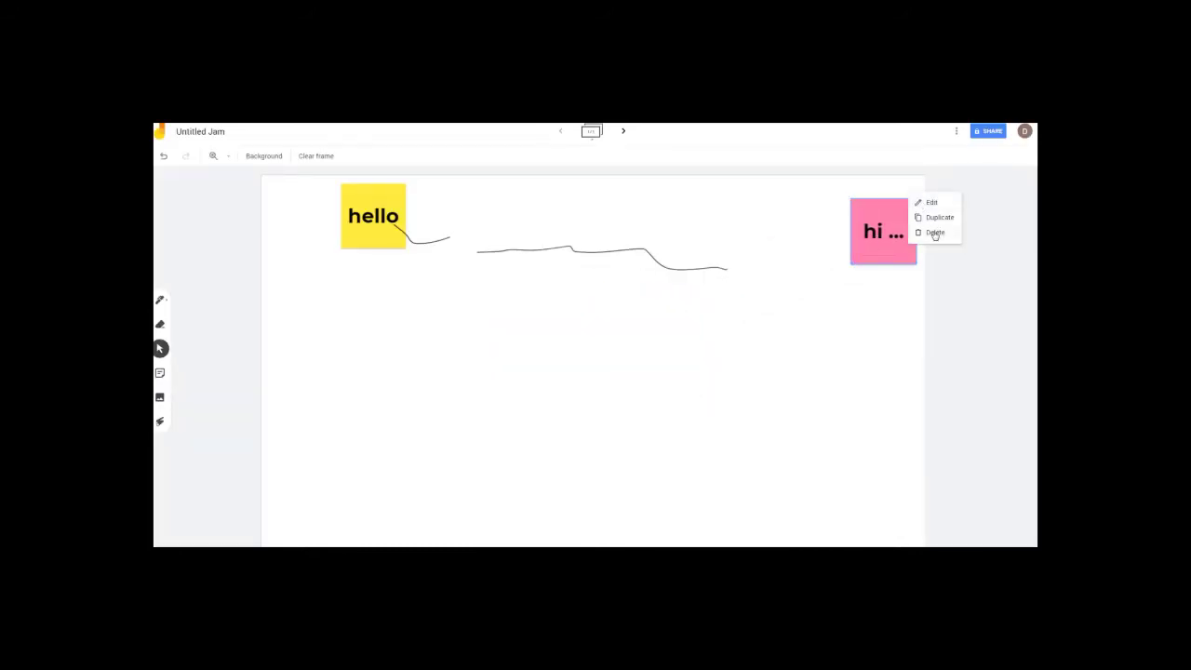
click(940, 234)
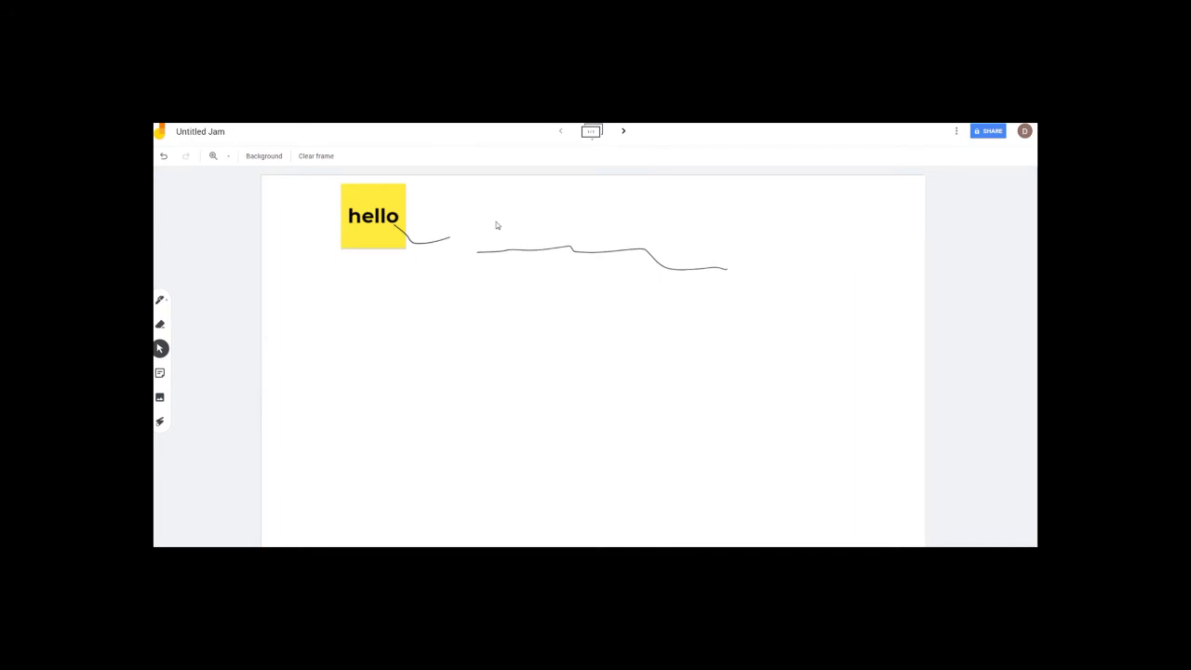
click(160, 424)
click(160, 299)
drag(321, 263, 474, 278)
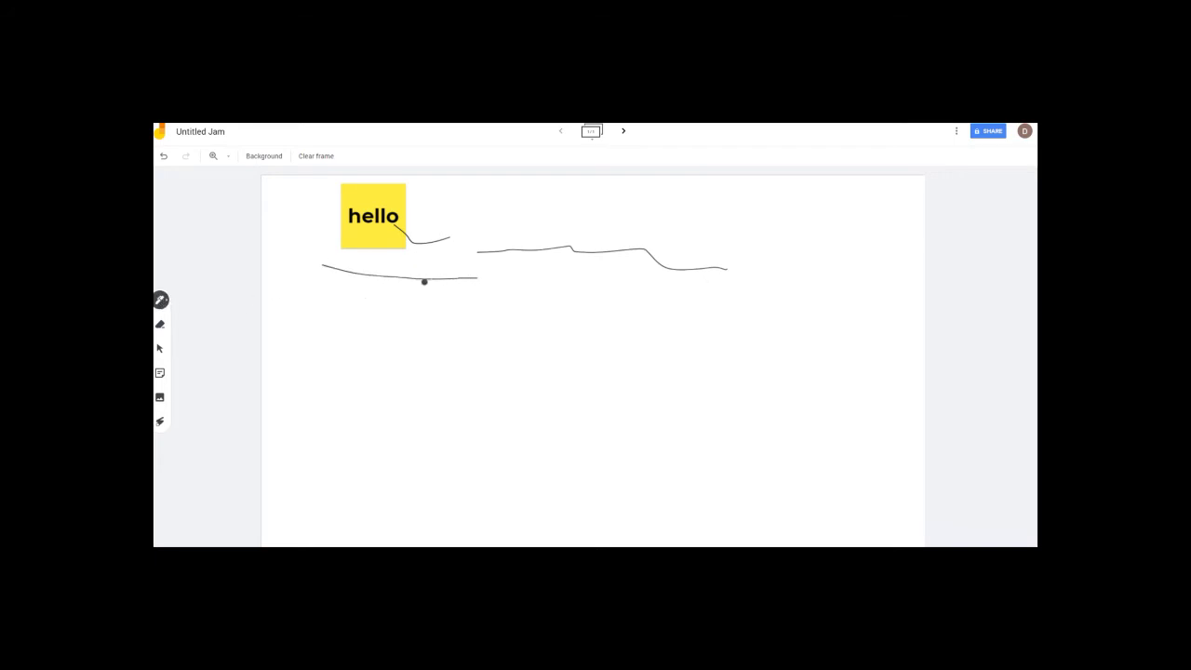
click(159, 422)
drag(301, 255, 531, 277)
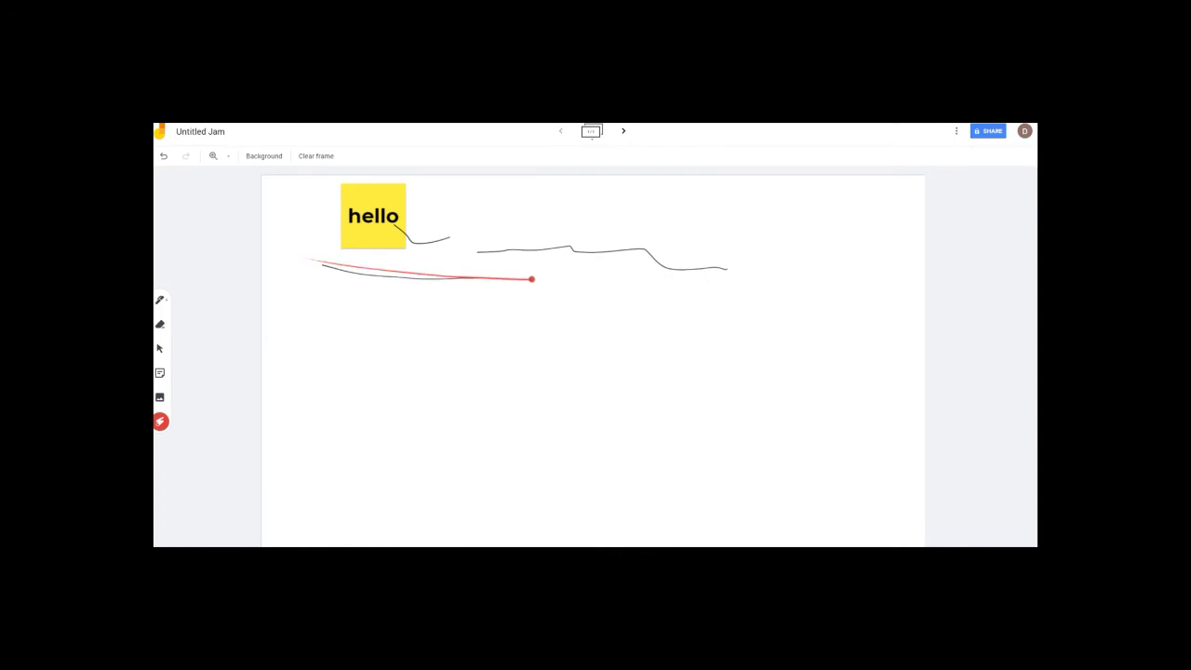
drag(345, 259, 522, 265)
drag(283, 310, 472, 326)
drag(616, 332, 896, 298)
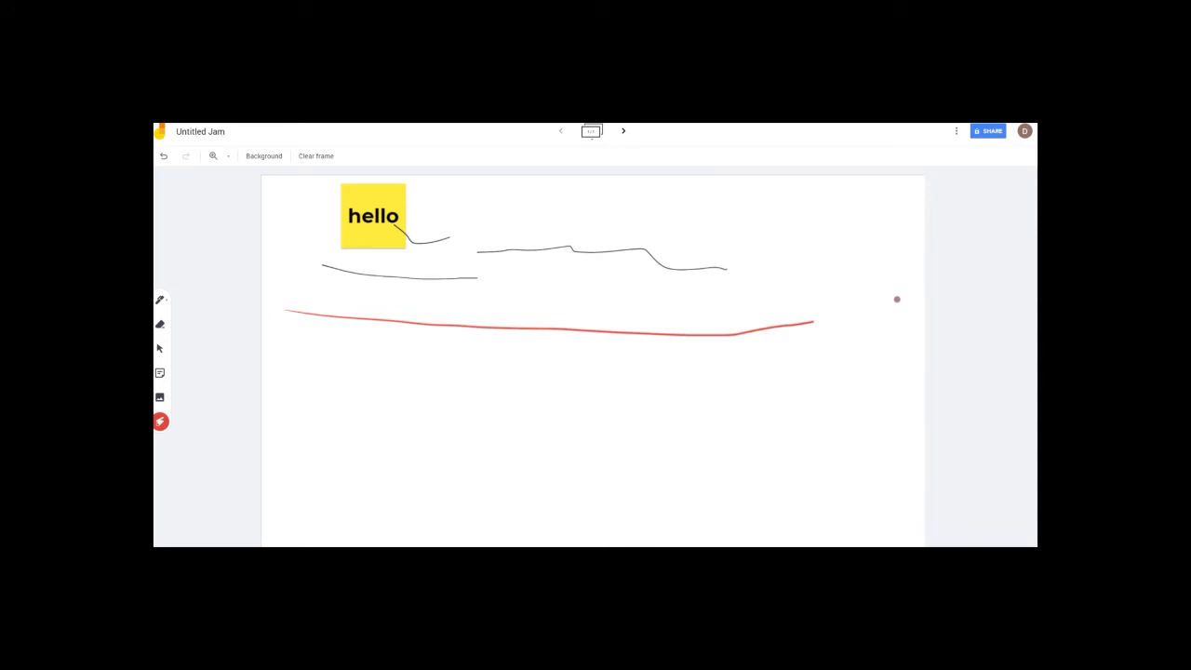
drag(308, 342, 697, 361)
mouse_move(493, 392)
mouse_down()
mouse_move(604, 409)
mouse_move(478, 396)
mouse_up()
mouse_move(670, 328)
mouse_down()
mouse_move(693, 319)
mouse_move(676, 330)
mouse_up()
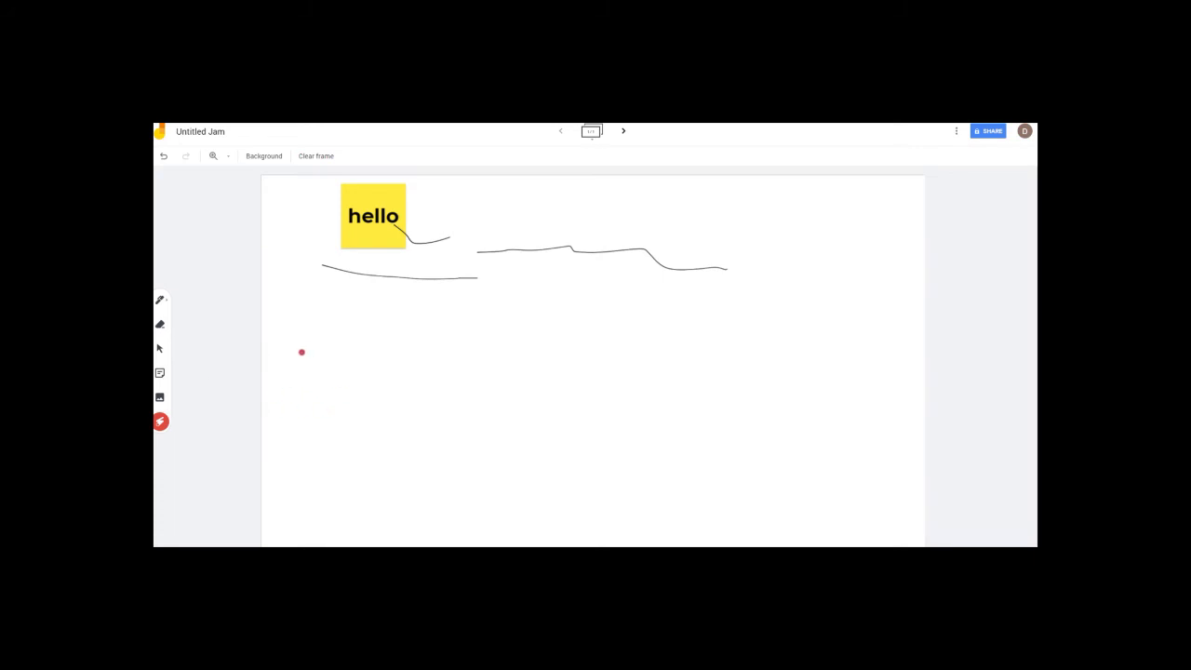
Set a black frame background, draw a white pen zigzag, then clear the frame
click(267, 157)
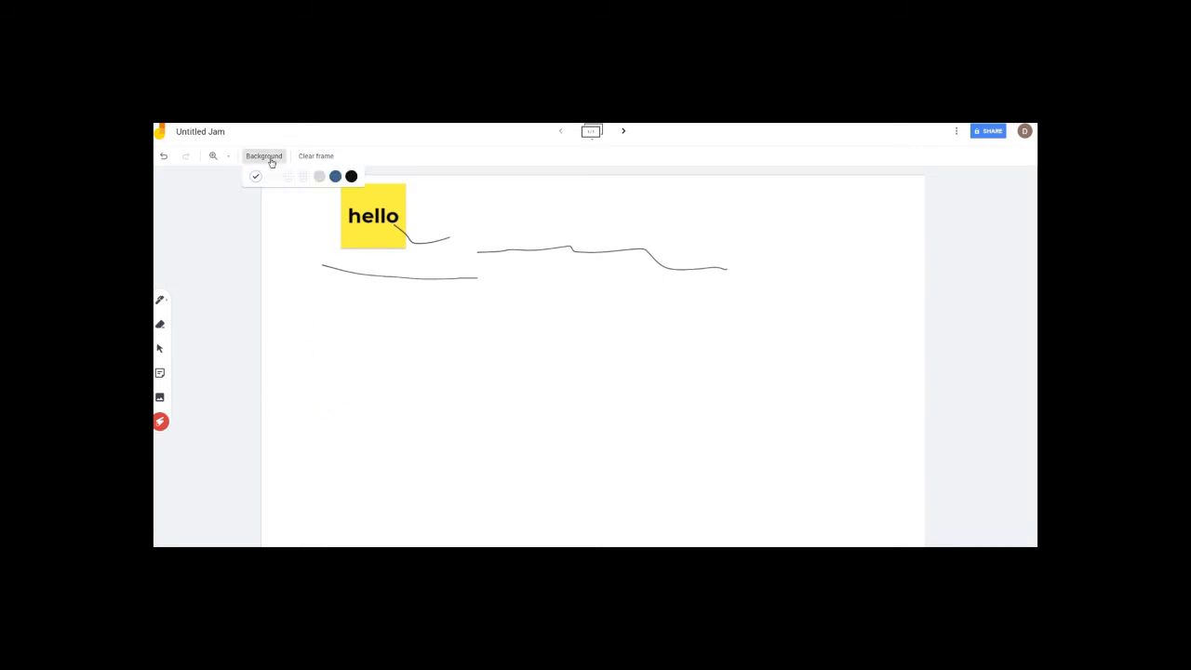
click(351, 176)
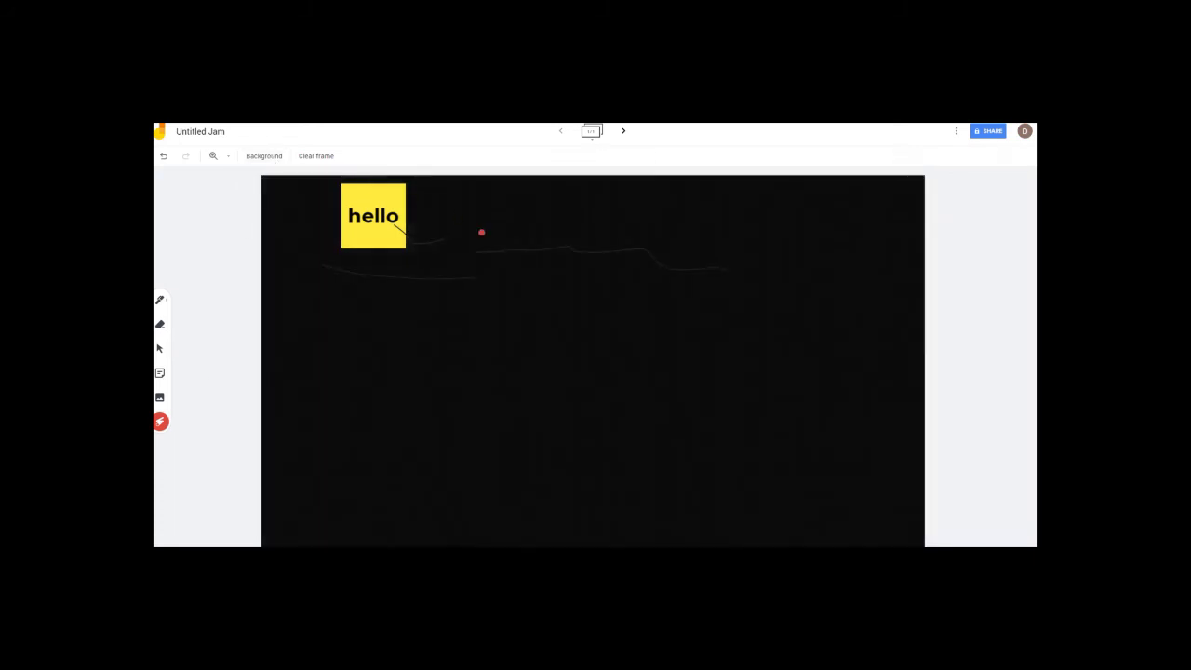
click(162, 300)
click(162, 299)
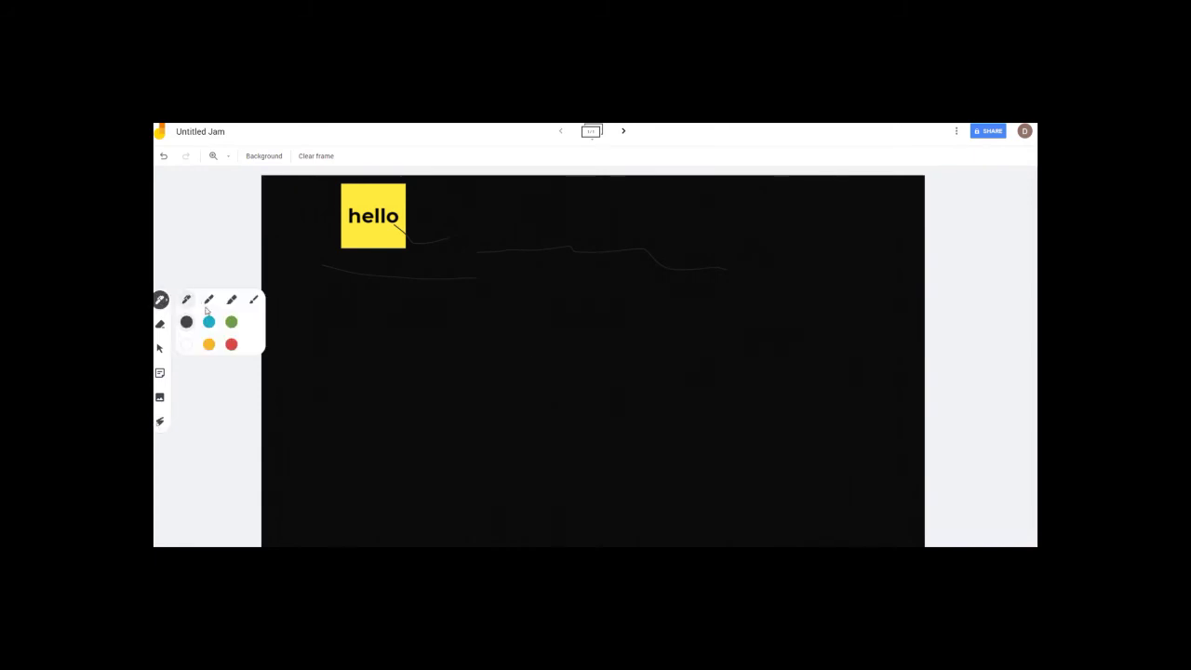
click(190, 346)
mouse_move(423, 292)
mouse_down()
mouse_move(558, 341)
mouse_move(752, 336)
mouse_up()
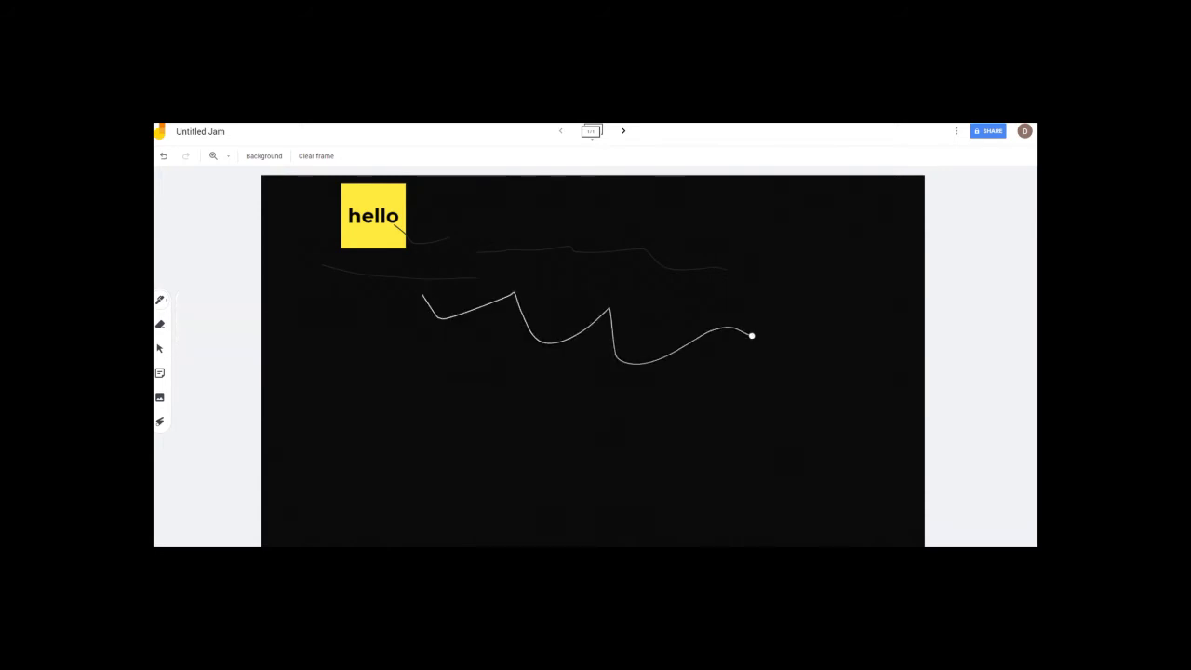
click(317, 157)
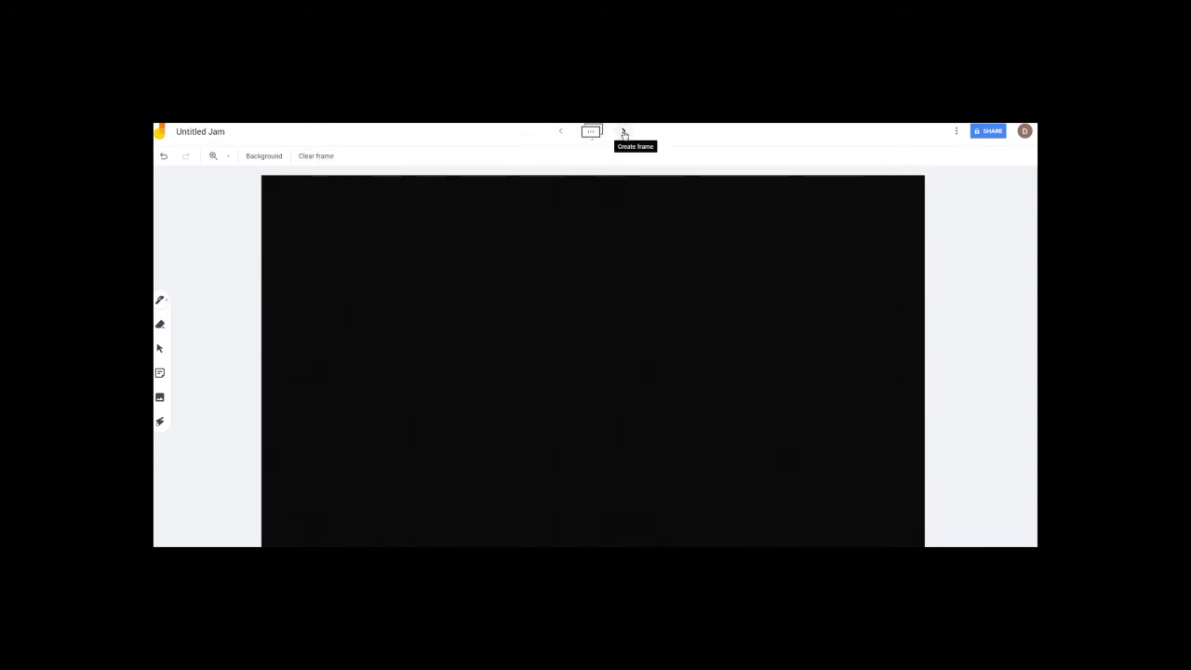
Create a blank second frame, review frame 1, and open the More actions menu
click(624, 133)
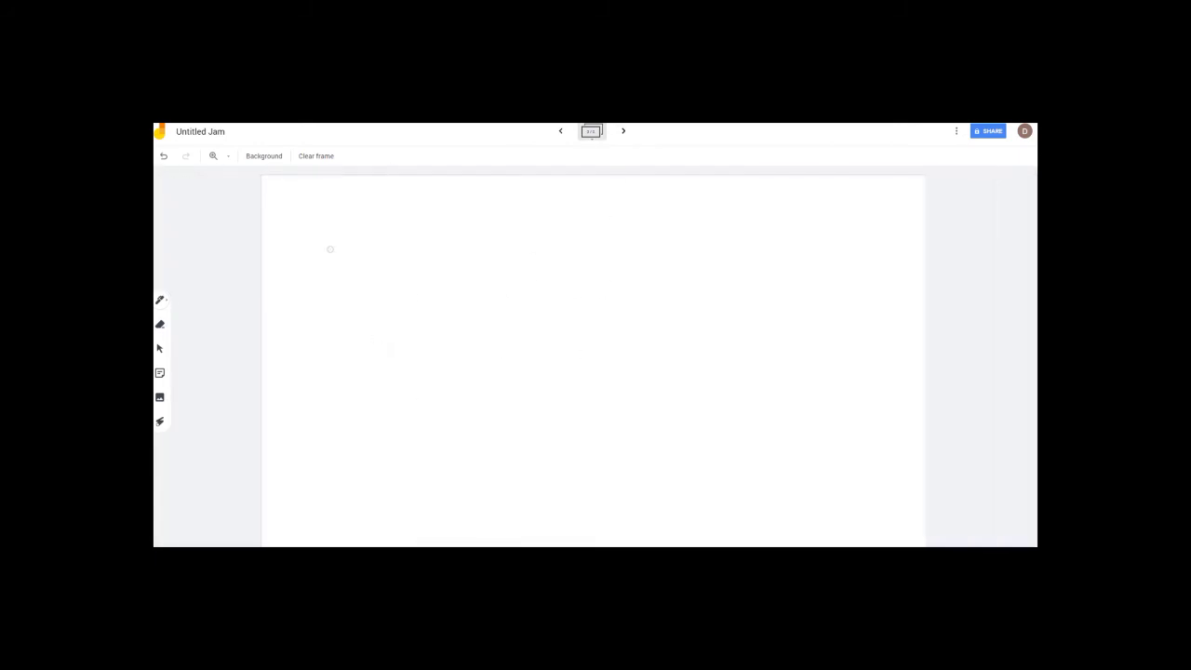
click(561, 131)
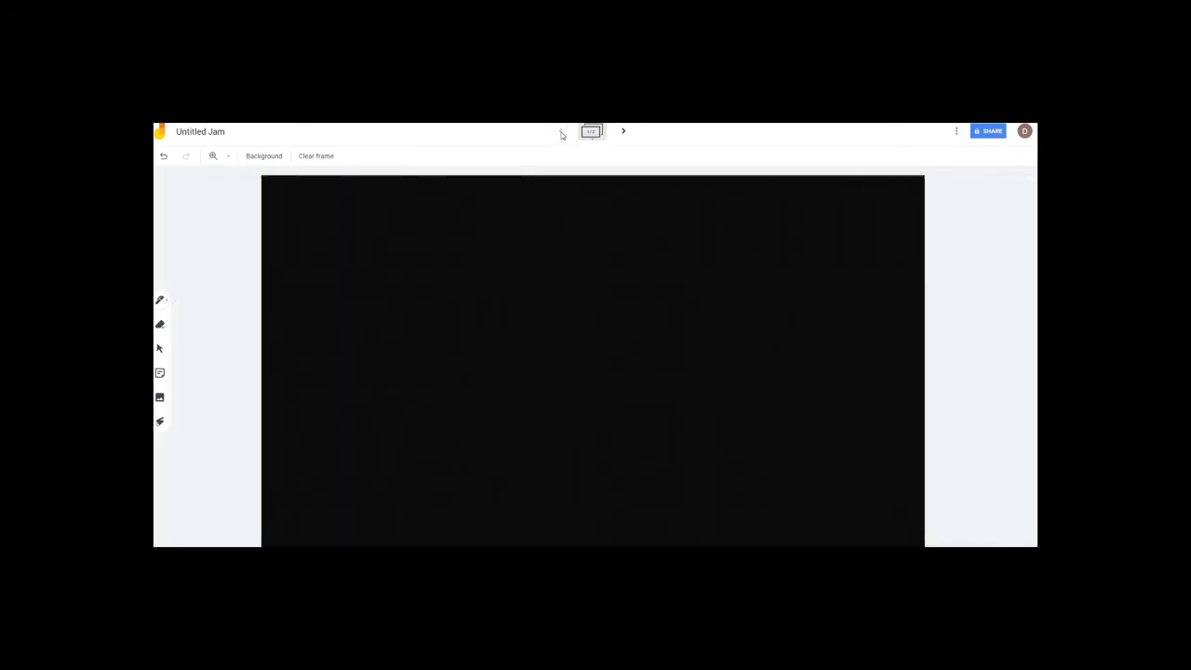
click(623, 132)
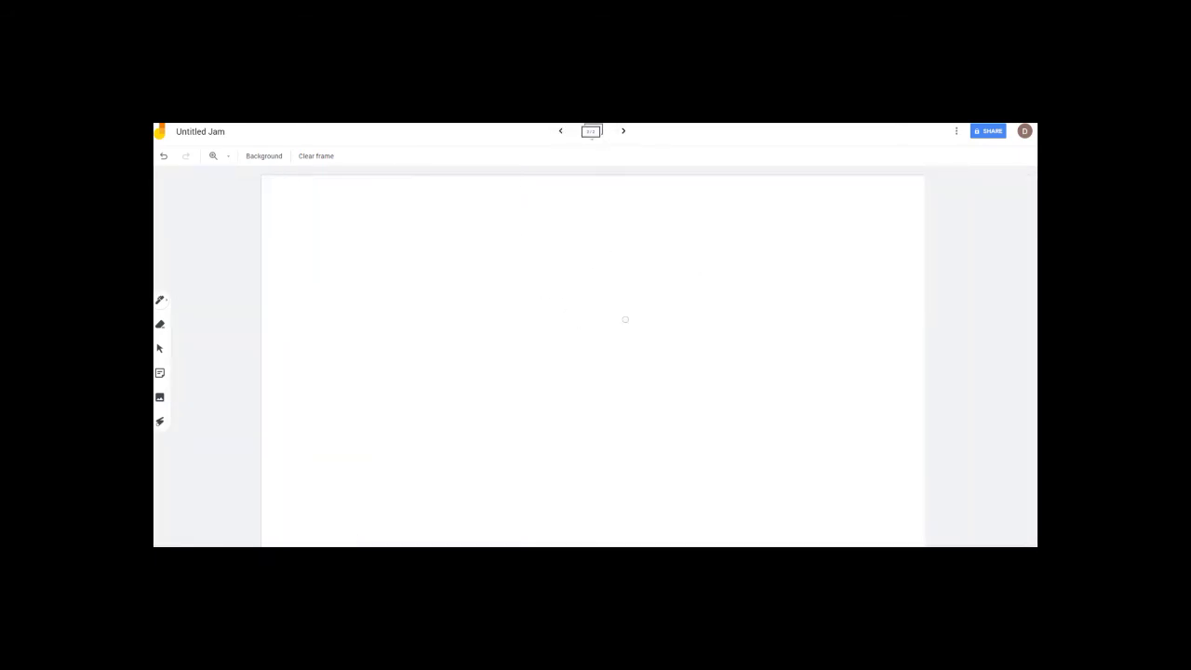
click(957, 133)
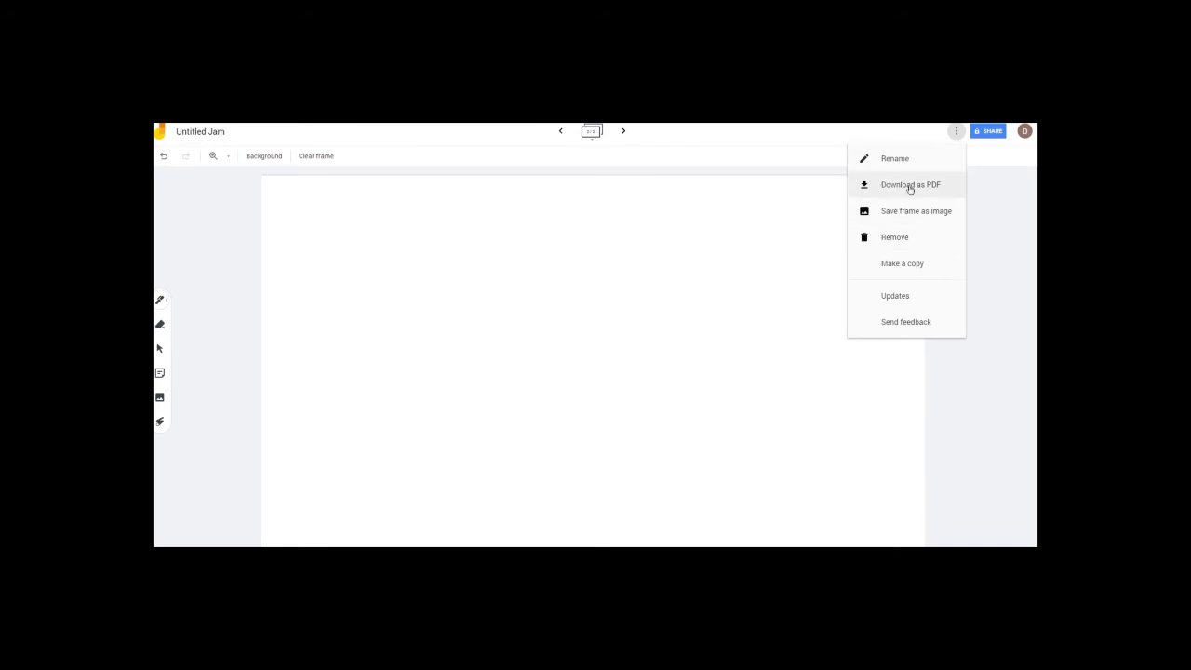
Bring up the jam's Share dialog
click(990, 132)
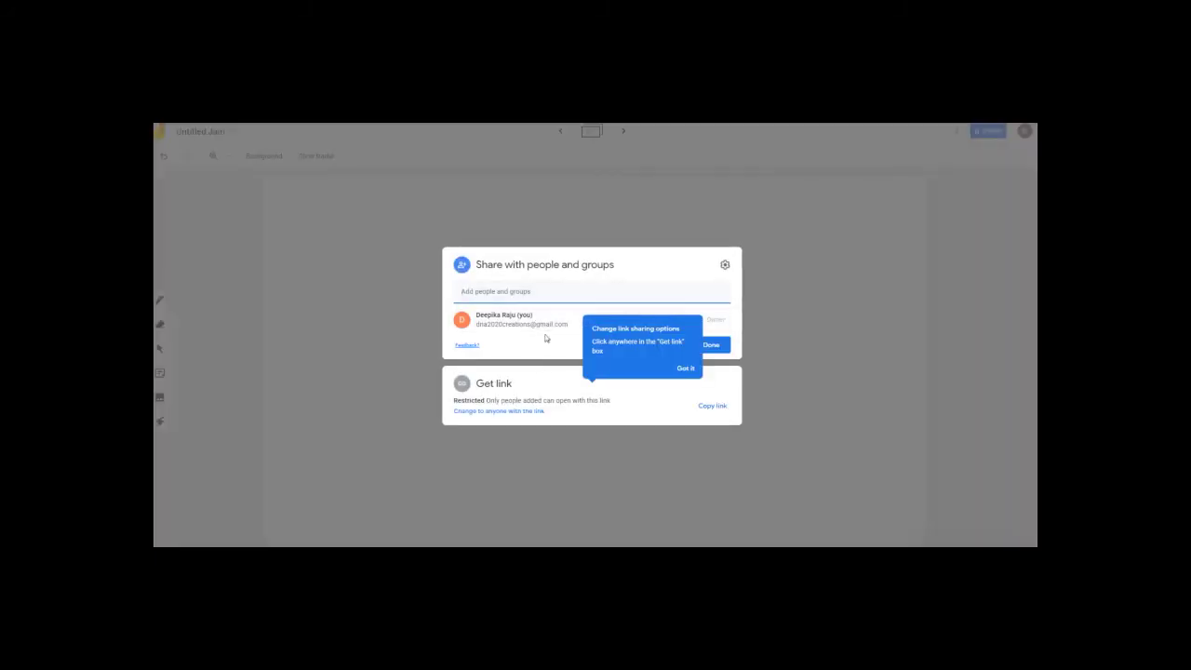
Change link access to anyone with the link as Viewer and close sharing
click(686, 370)
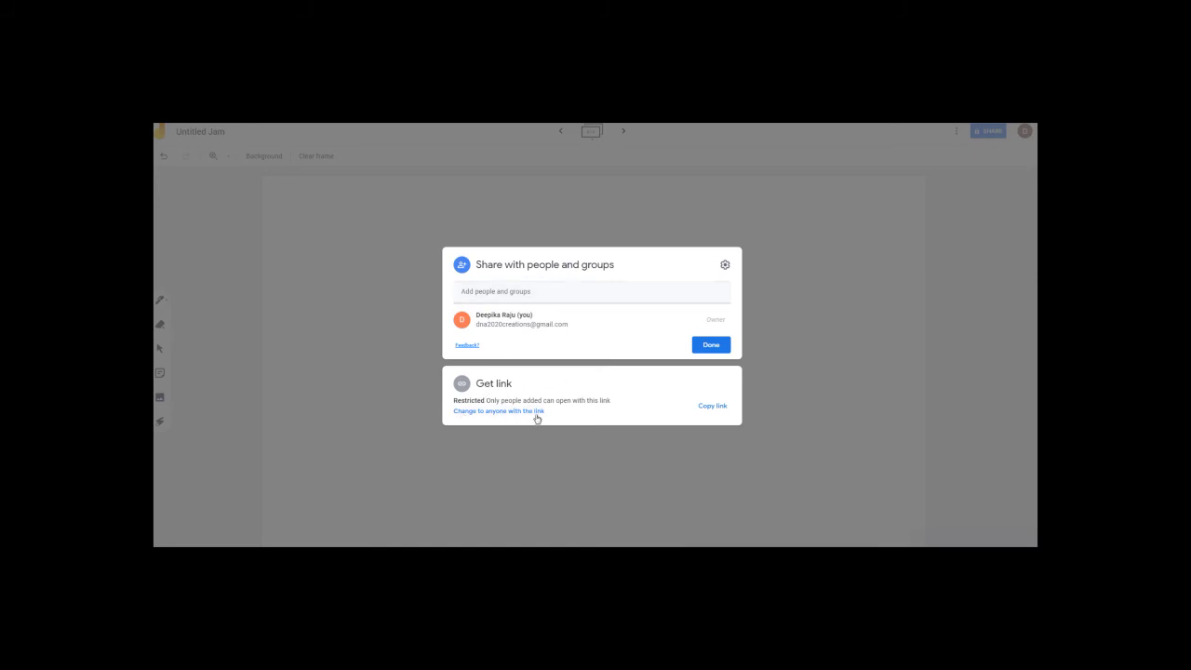
click(499, 415)
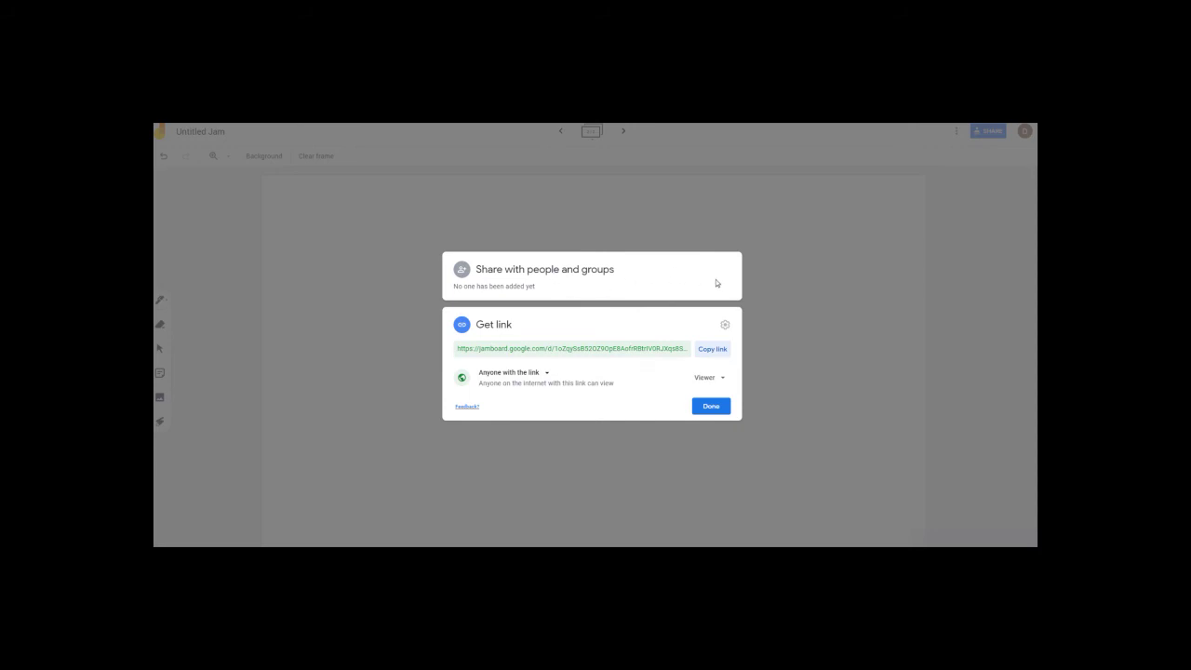
click(721, 379)
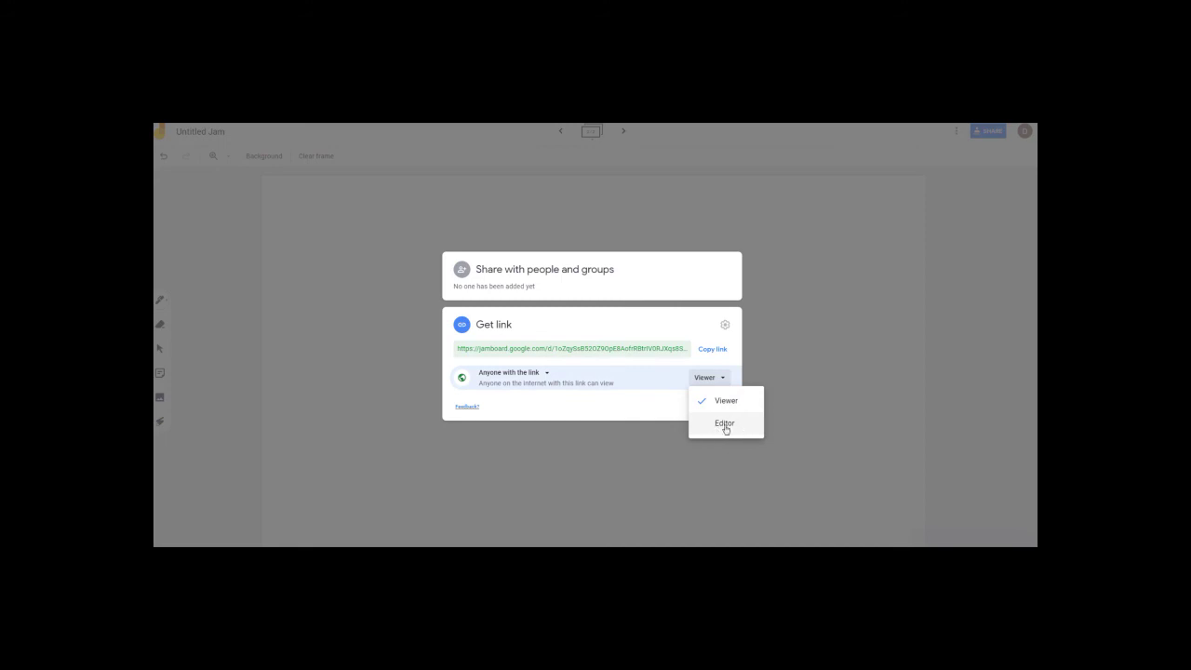
click(679, 423)
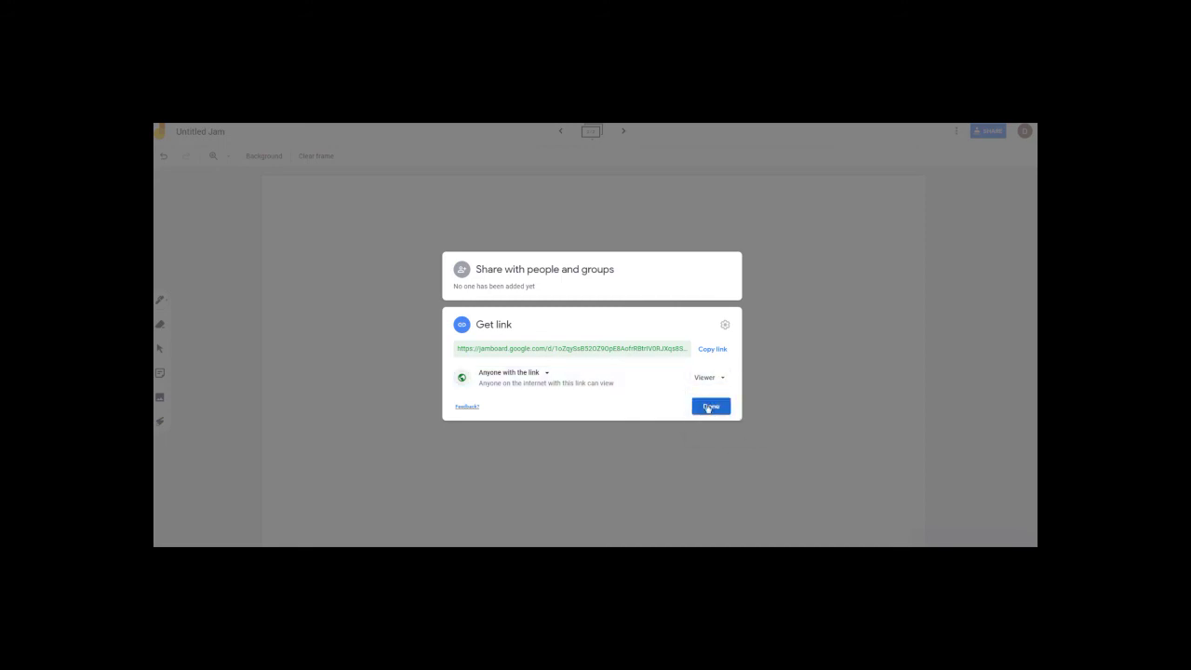
click(709, 407)
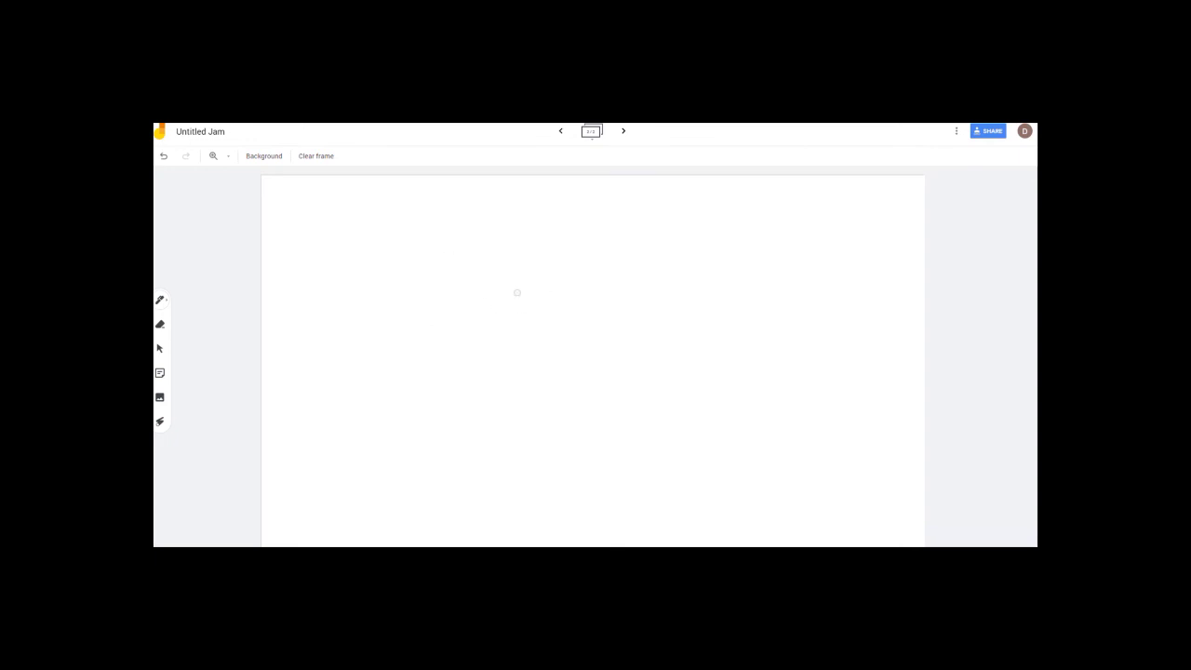
Show the Background swatch palette for the second frame
click(272, 160)
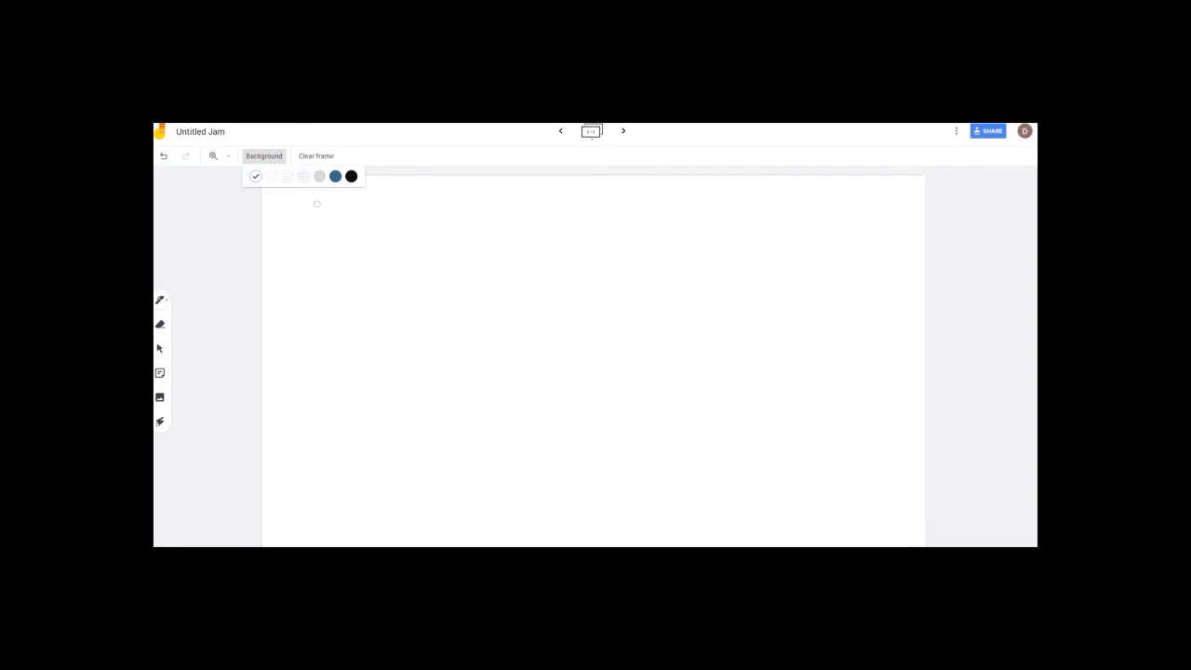